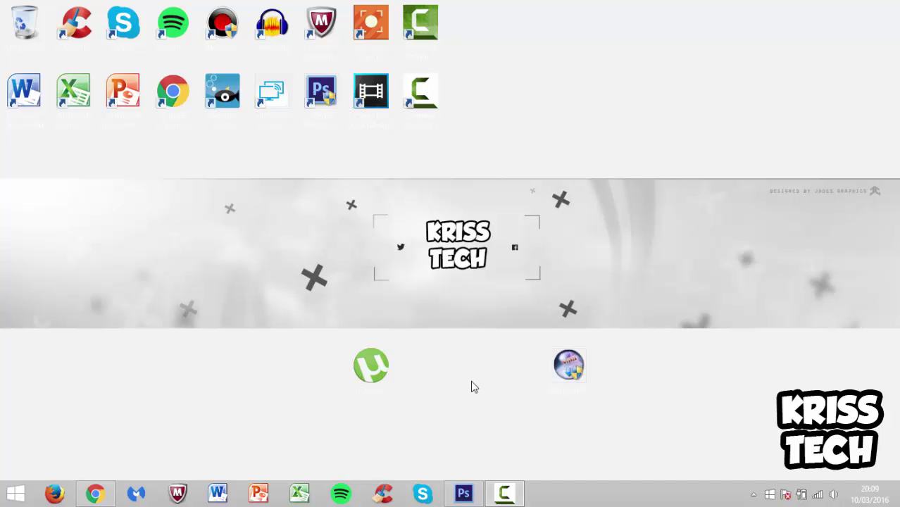
Arrange the µTorrent and ImgBurn installer icons side by side below the middle of the desktop
{"action": "left_click_drag", "start_coordinate": [396, 293], "coordinate": [446, 329]}
{"action": "left_click_drag", "start_coordinate": [384, 363], "coordinate": [432, 371]}
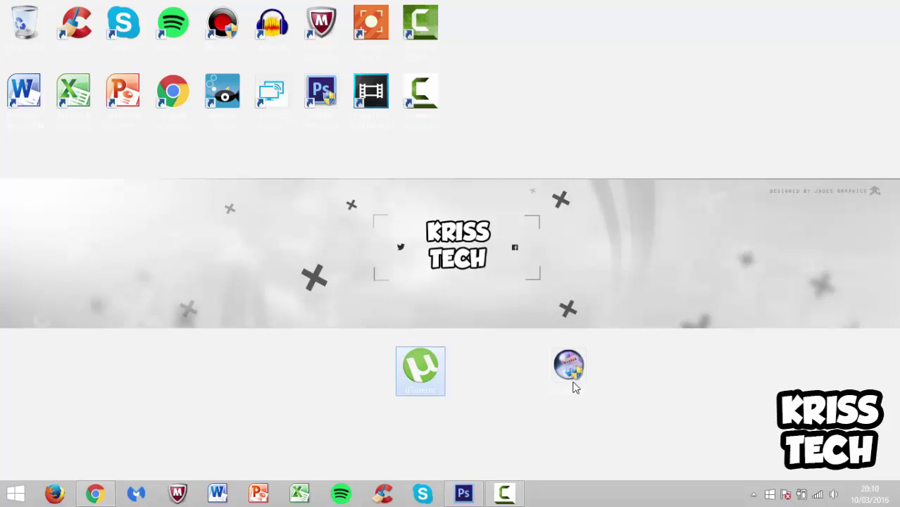
{"action": "left_click_drag", "start_coordinate": [570, 367], "coordinate": [482, 373]}
{"action": "left_click", "coordinate": [543, 370]}
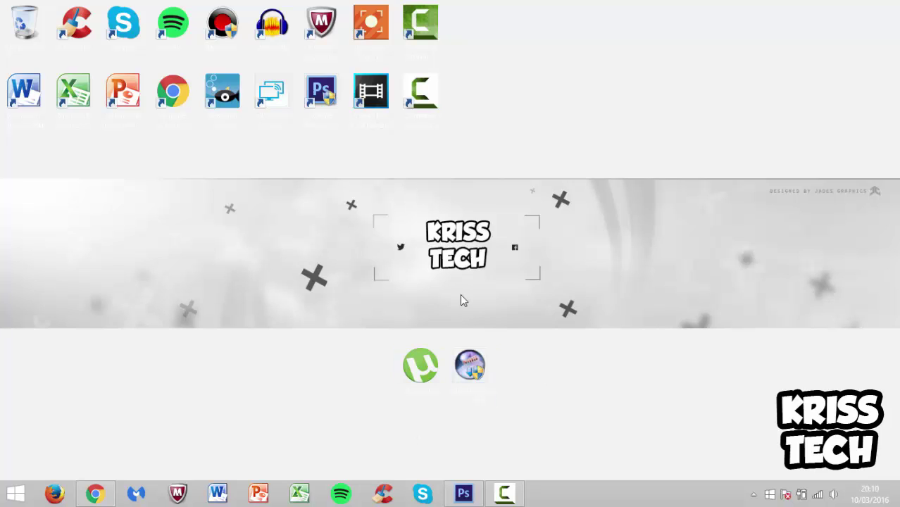
Launch the µTorrent installer, accept its license and proceed with the default options to the BitTorrent Bundle offer
{"action": "double_click", "coordinate": [414, 374]}
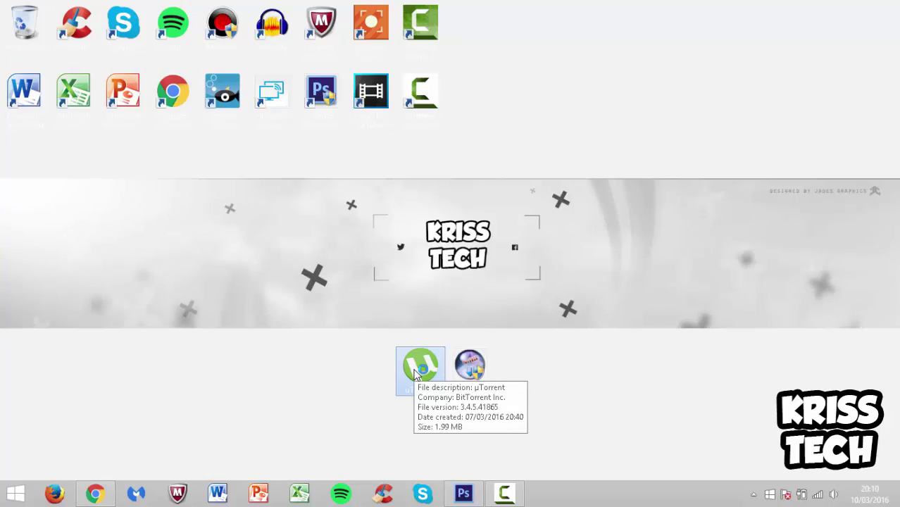
{"action": "left_click", "coordinate": [419, 368]}
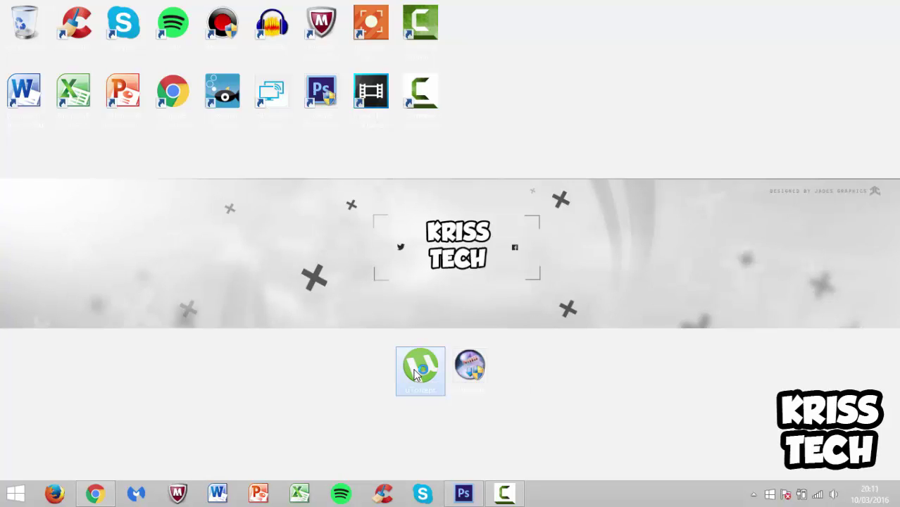
{"action": "double_click", "coordinate": [413, 371]}
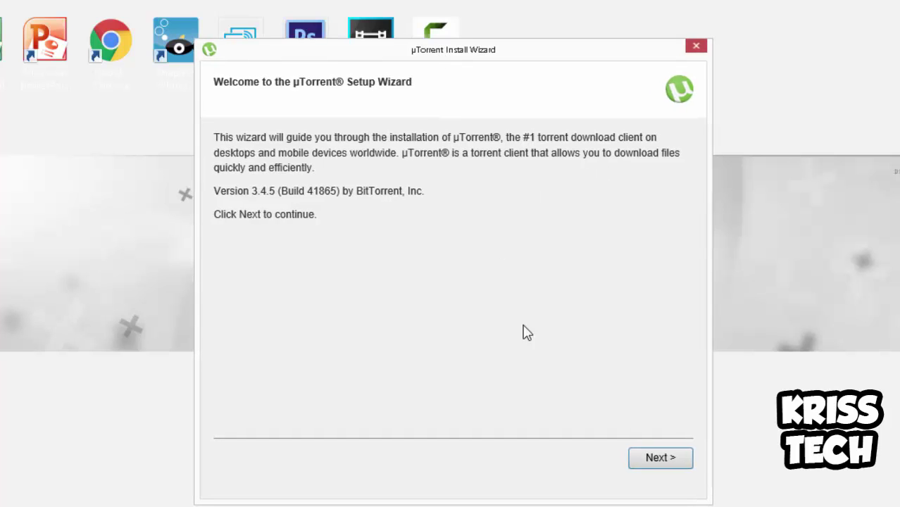
{"action": "left_click", "coordinate": [637, 465]}
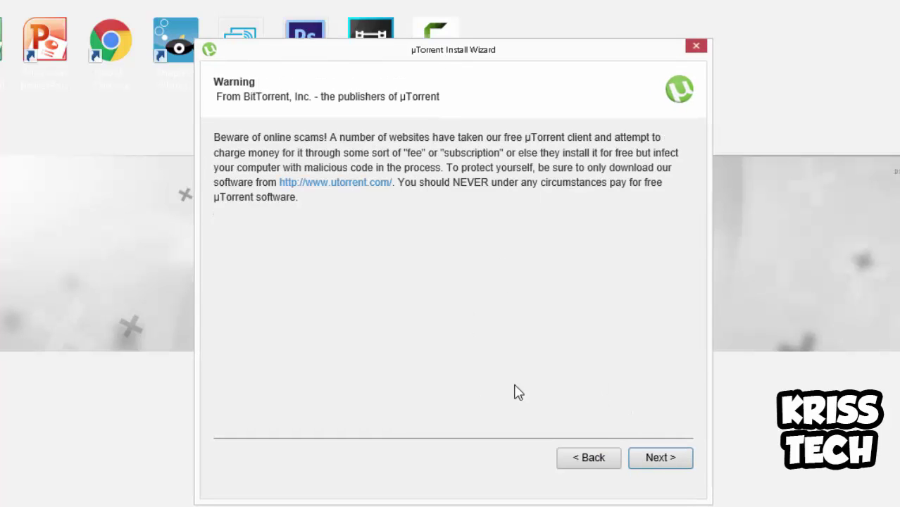
{"action": "left_click", "coordinate": [655, 459]}
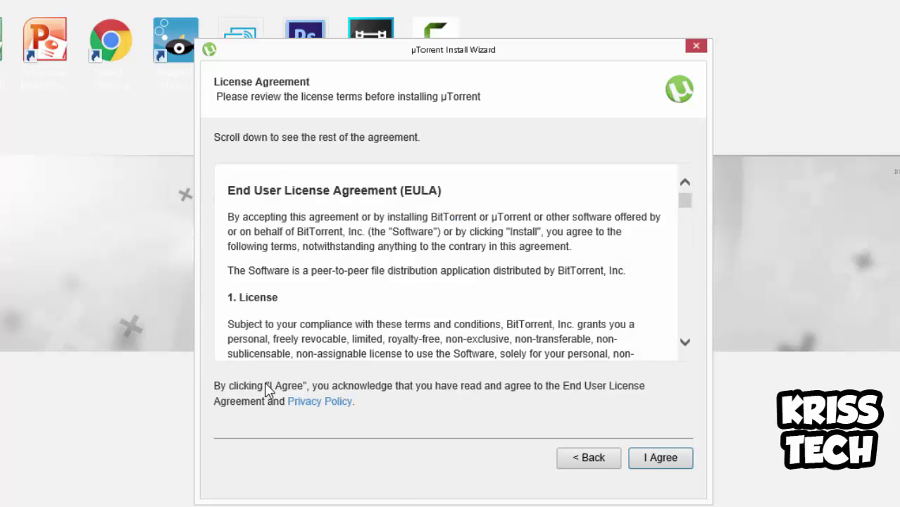
{"action": "left_click", "coordinate": [670, 467]}
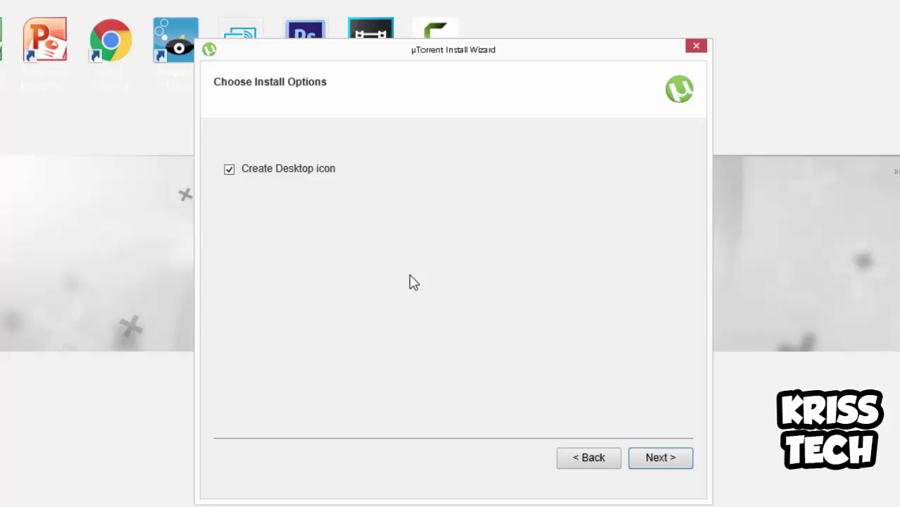
{"action": "left_click", "coordinate": [651, 459]}
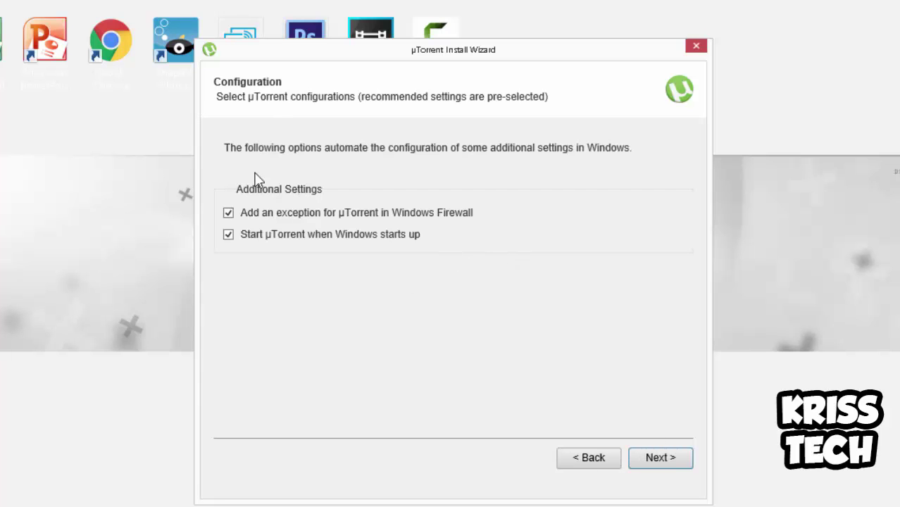
{"action": "left_click", "coordinate": [669, 461]}
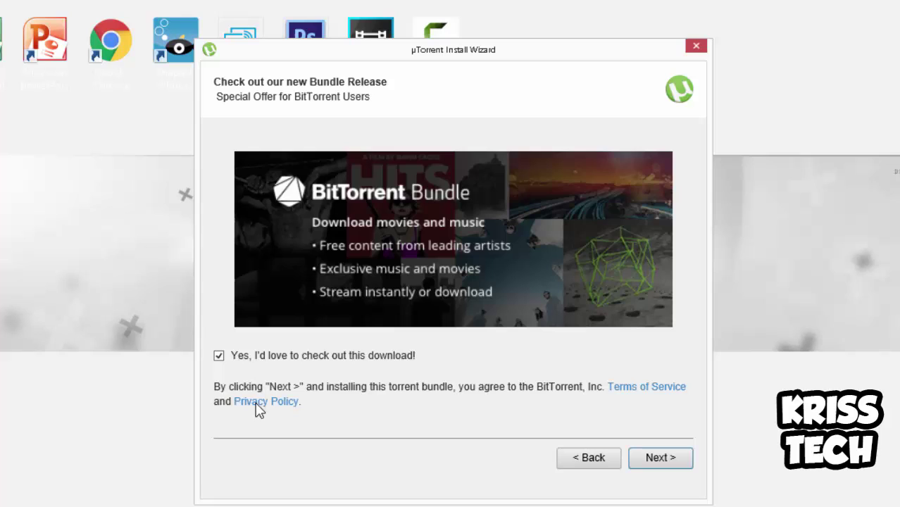
Decline the BitTorrent Bundle download offer and close the µTorrent installer
{"action": "left_click", "coordinate": [287, 364]}
{"action": "left_click_drag", "start_coordinate": [556, 49], "coordinate": [566, 46]}
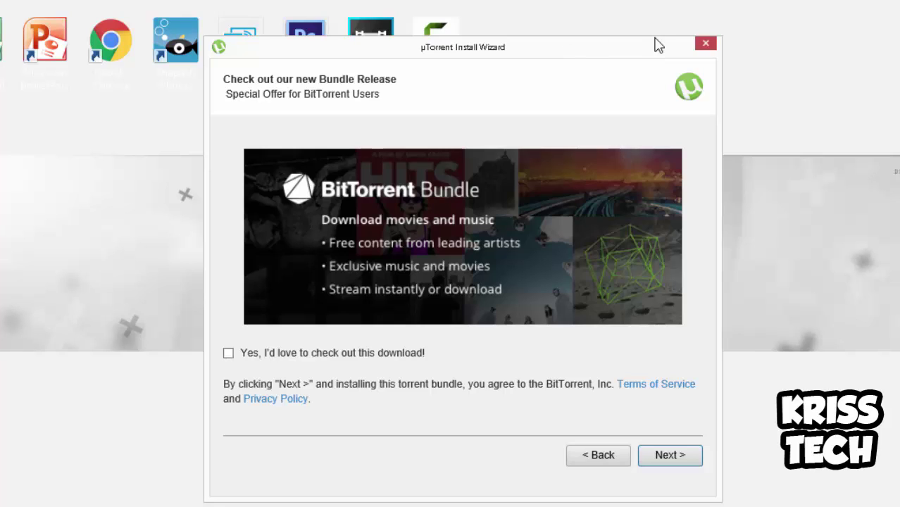
{"action": "left_click", "coordinate": [704, 44]}
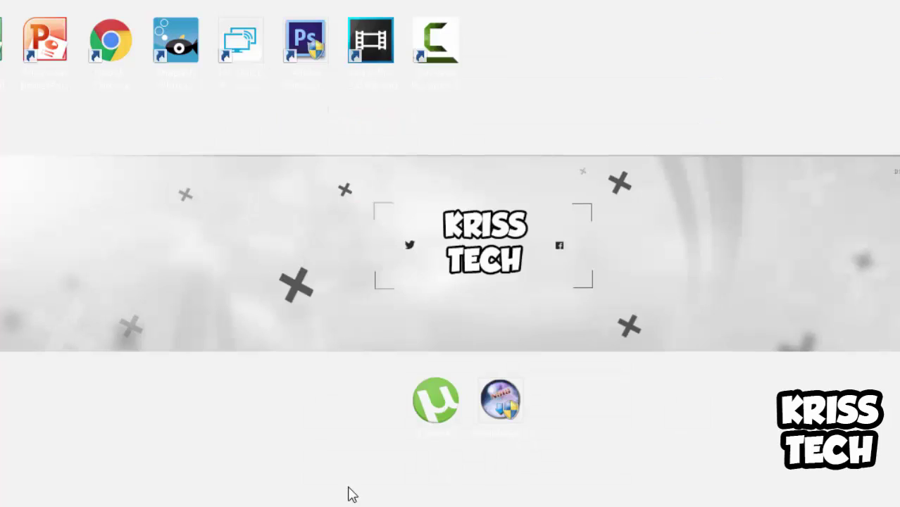
Launch the ImgBurn installer, proceed to its license agreement and highlight the OpenCandy End User License Agreement entry
{"action": "double_click", "coordinate": [517, 411]}
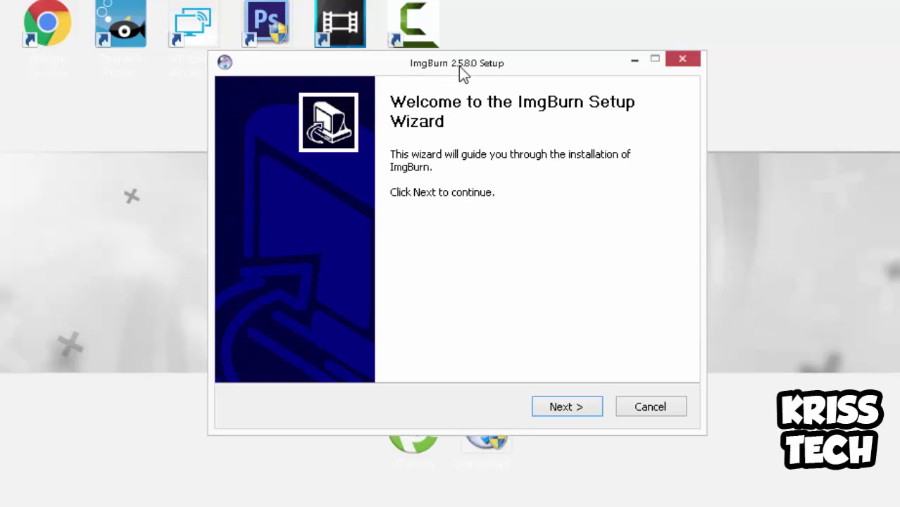
{"action": "left_click_drag", "start_coordinate": [459, 61], "coordinate": [459, 71]}
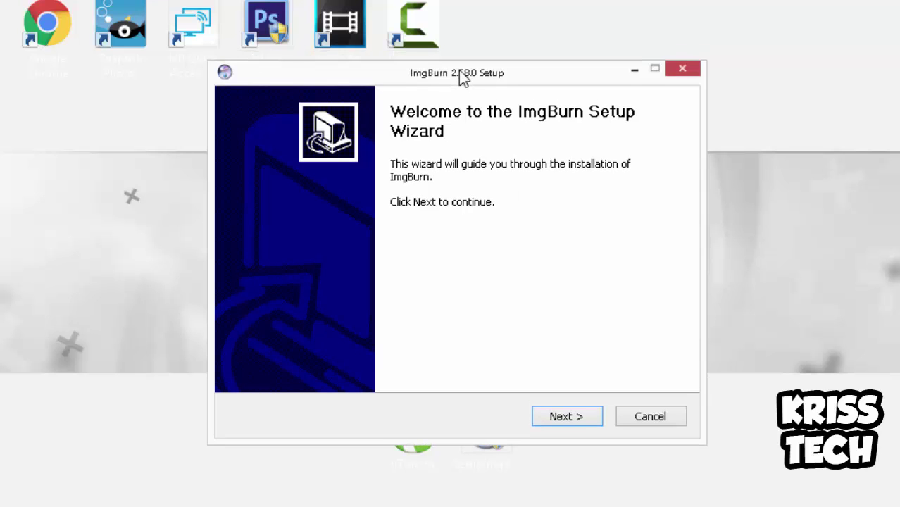
{"action": "left_click", "coordinate": [577, 418]}
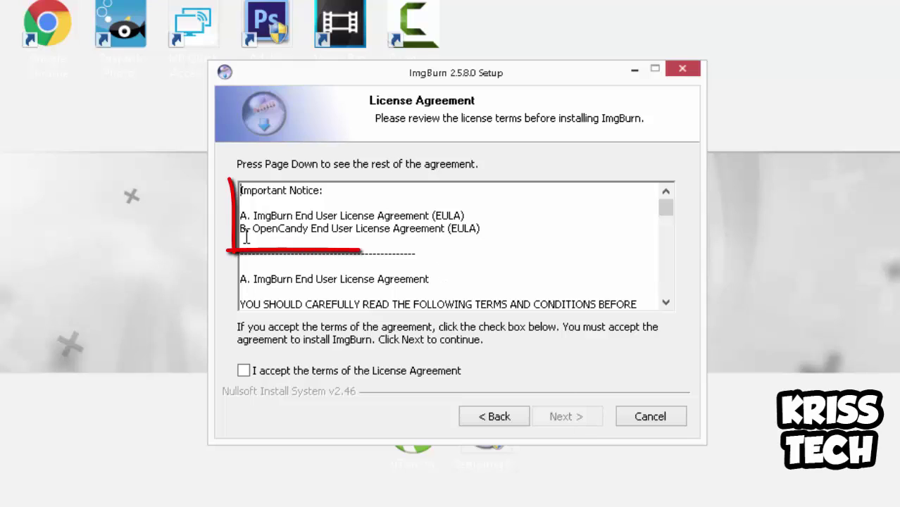
{"action": "mouse_move", "coordinate": [253, 228]}
{"action": "left_mouse_down"}
{"action": "mouse_move", "coordinate": [327, 232]}
{"action": "mouse_move", "coordinate": [314, 237]}
{"action": "mouse_move", "coordinate": [481, 233]}
{"action": "mouse_move", "coordinate": [476, 207]}
{"action": "mouse_move", "coordinate": [479, 236]}
{"action": "left_mouse_up"}
{"action": "left_click", "coordinate": [479, 236]}
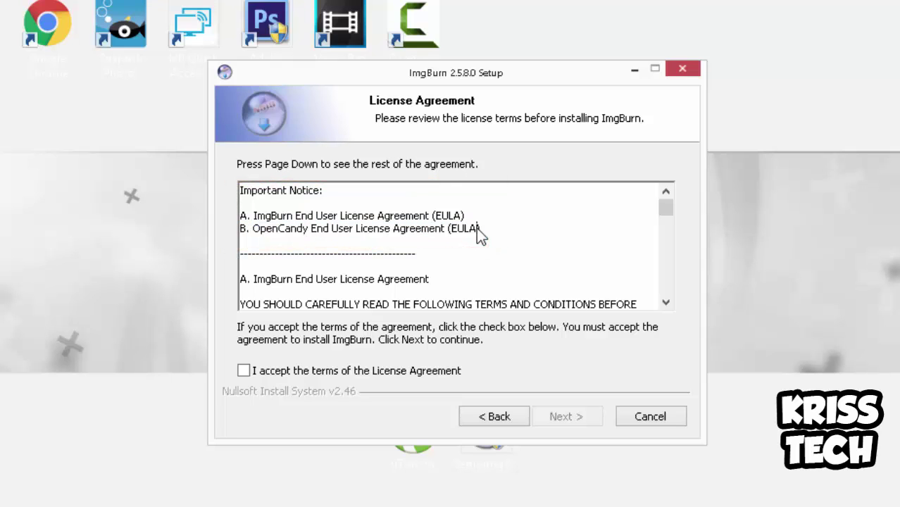
Accept the ImgBurn license terms and continue to the component selection
{"action": "left_click", "coordinate": [256, 375]}
{"action": "left_click", "coordinate": [256, 373]}
{"action": "left_click_drag", "start_coordinate": [253, 215], "coordinate": [310, 231]}
{"action": "left_click", "coordinate": [310, 230]}
{"action": "left_click", "coordinate": [244, 371]}
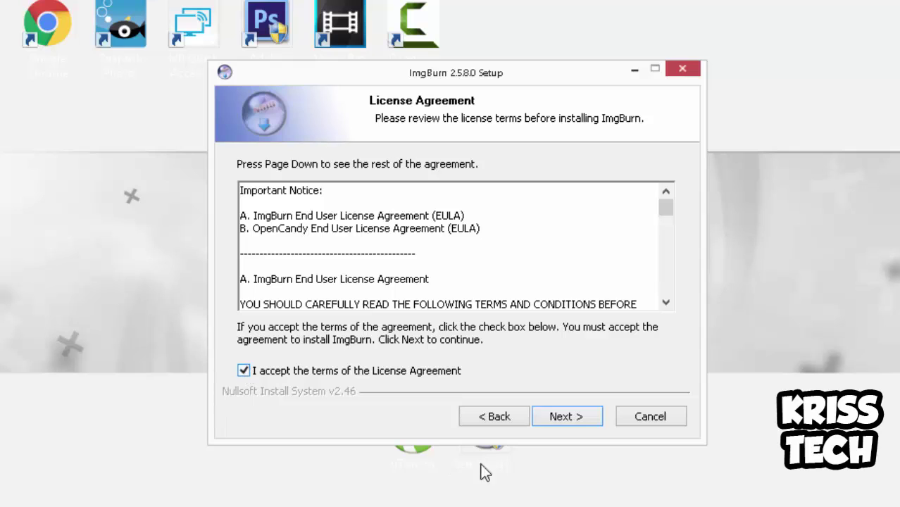
{"action": "left_click", "coordinate": [571, 417]}
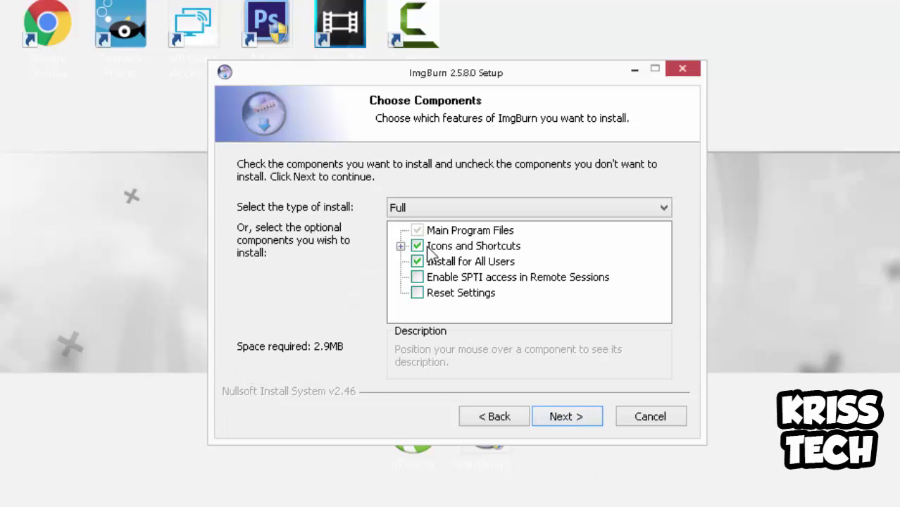
Set the ImgBurn install type to Custom and continue with the default components and destination folder
{"action": "left_click", "coordinate": [415, 206]}
{"action": "left_click", "coordinate": [393, 240]}
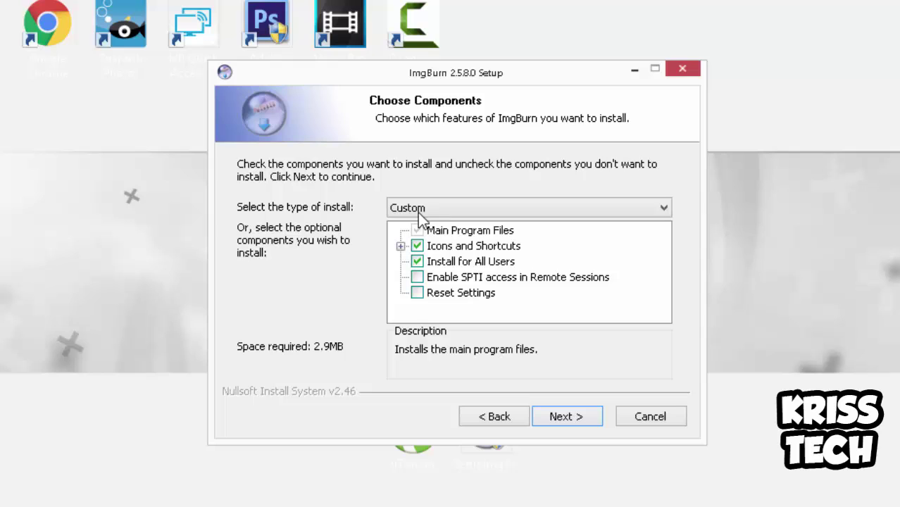
{"action": "left_click", "coordinate": [564, 418]}
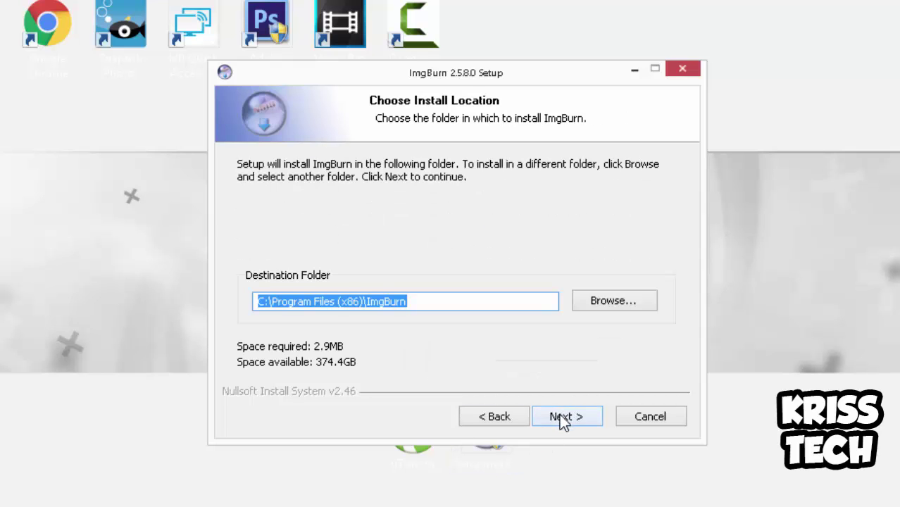
{"action": "left_click", "coordinate": [564, 418]}
{"action": "left_click", "coordinate": [563, 418]}
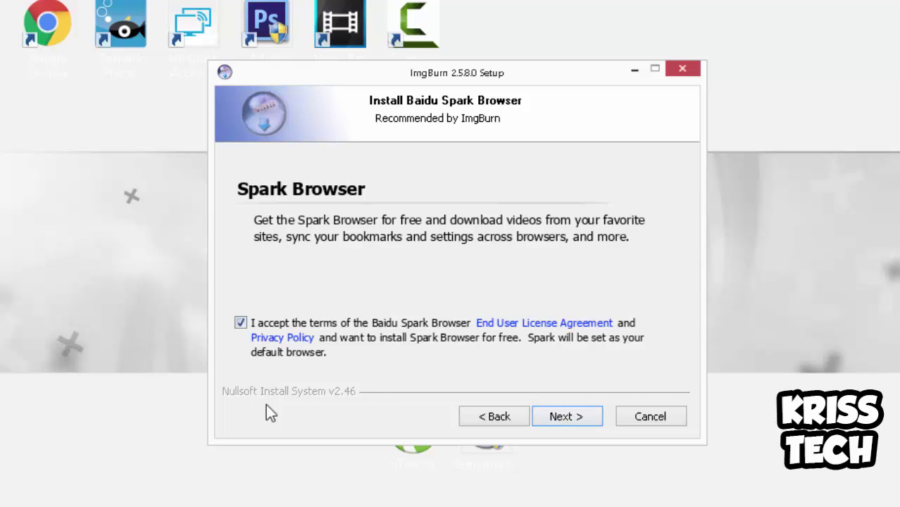
Decline the Baidu Spark Browser and AVG Zen with Performance offers and install ImgBurn
{"action": "left_click", "coordinate": [240, 322]}
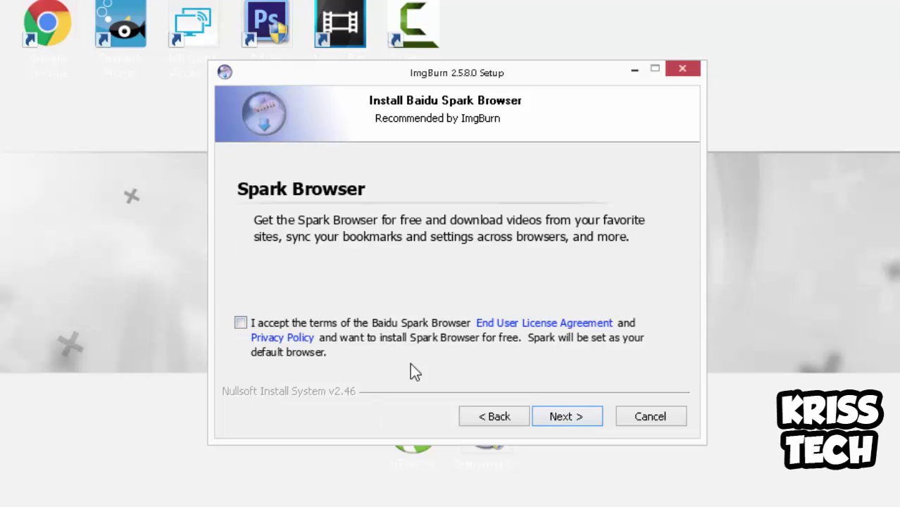
{"action": "left_click", "coordinate": [549, 416]}
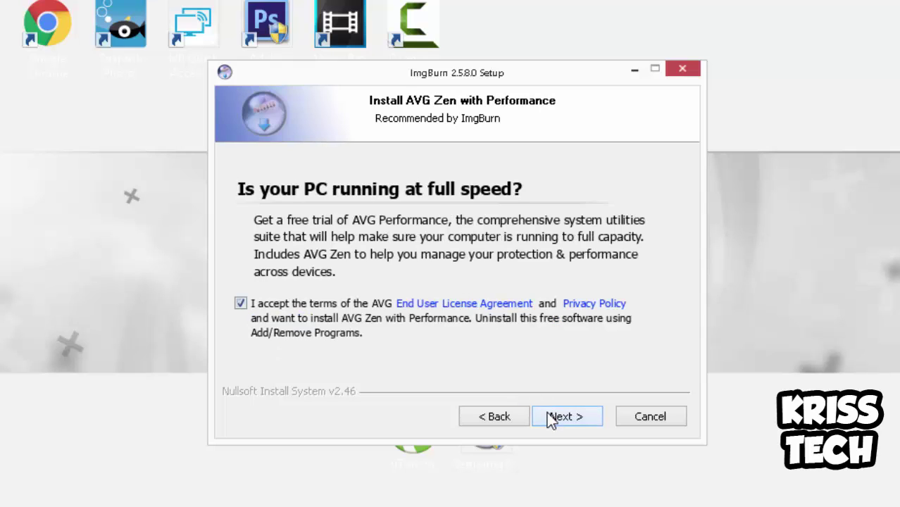
{"action": "left_click", "coordinate": [264, 304]}
{"action": "left_click", "coordinate": [554, 415]}
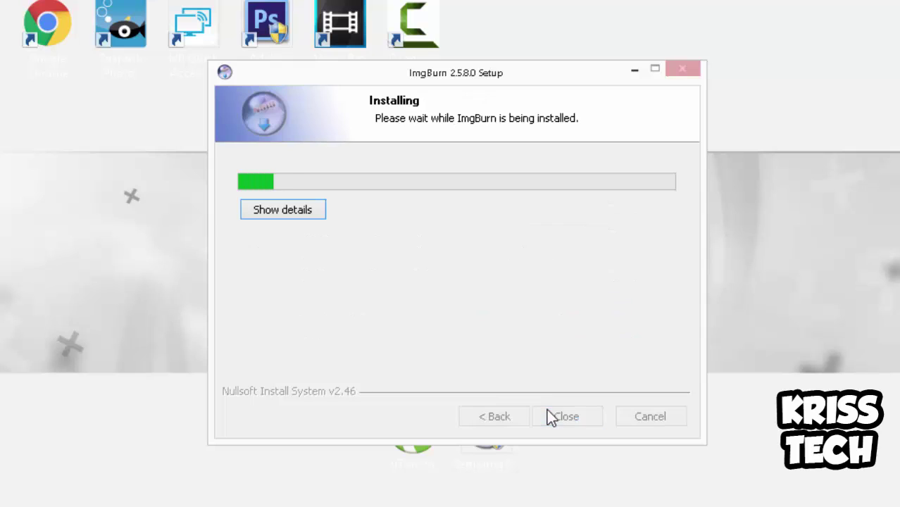
{"action": "right_click", "coordinate": [724, 494]}
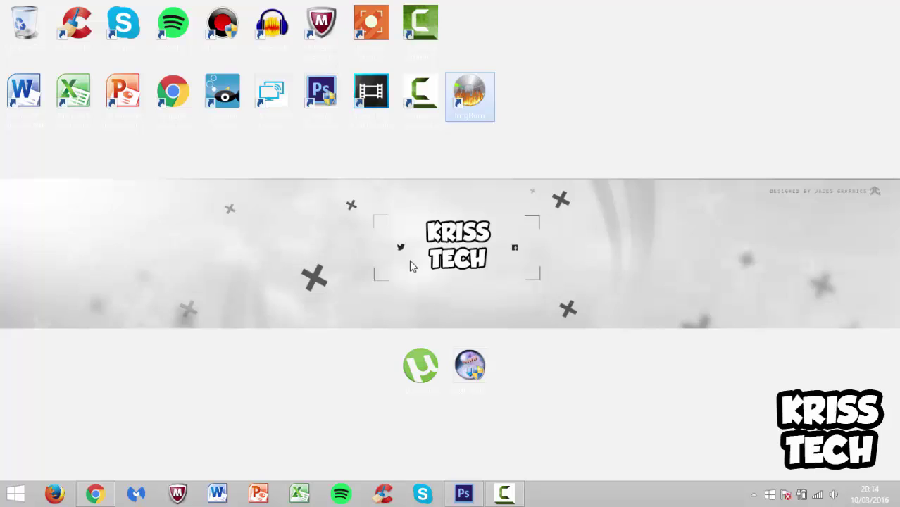
Move the µTorrent and ImgBurn installer icons together up to the second row of desktop icons
{"action": "left_click_drag", "start_coordinate": [524, 390], "coordinate": [319, 471]}
{"action": "left_click_drag", "start_coordinate": [472, 367], "coordinate": [600, 90]}
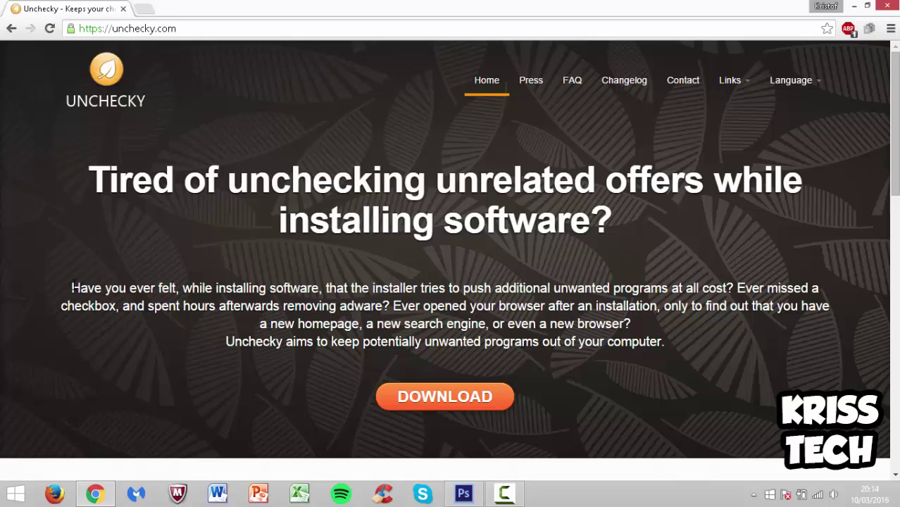
Read the Unchecky home page description of installers pushing unwanted programs, adware and browser changes
{"action": "left_click_drag", "start_coordinate": [73, 287], "coordinate": [729, 234]}
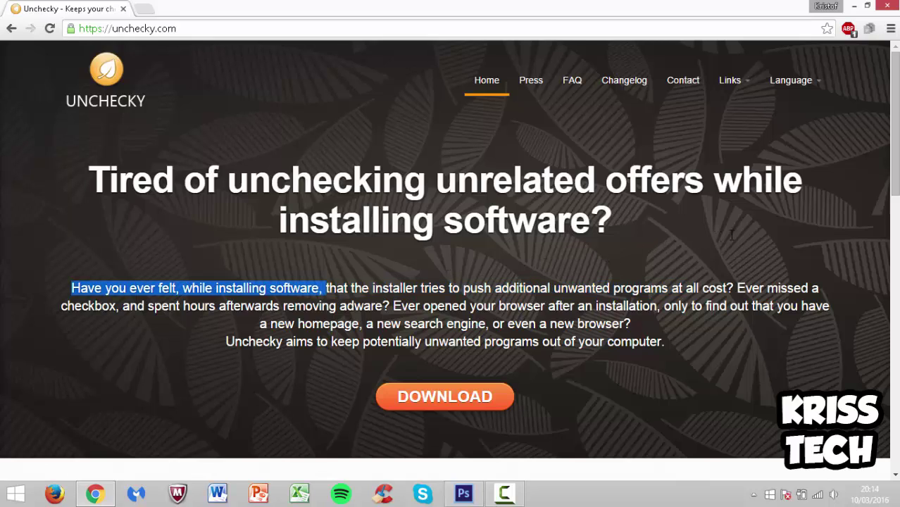
{"action": "left_click_drag", "start_coordinate": [732, 271], "coordinate": [751, 305]}
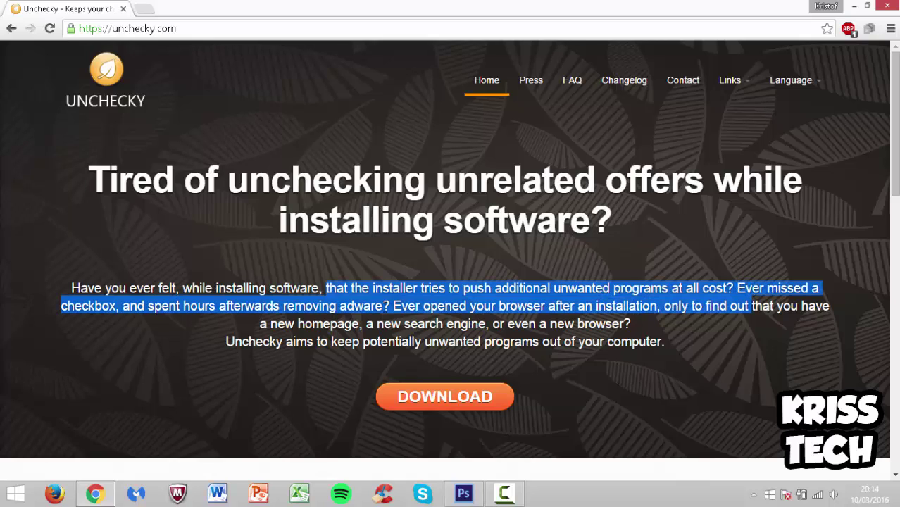
{"action": "double_click", "coordinate": [345, 305]}
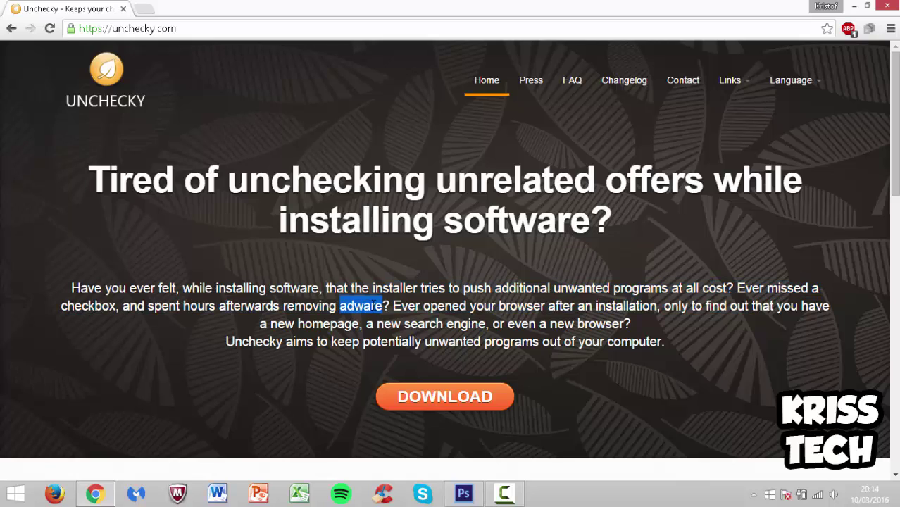
{"action": "left_click", "coordinate": [371, 305]}
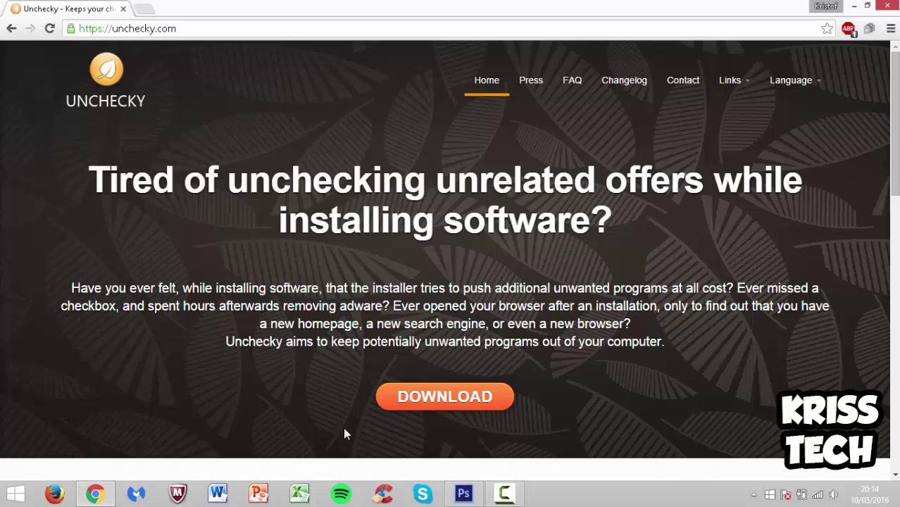
{"action": "left_click_drag", "start_coordinate": [261, 323], "coordinate": [359, 323]}
{"action": "left_click", "coordinate": [359, 323]}
Download unchecky_setup.exe from unchecky.com and install Unchecky with its default options
{"action": "left_click", "coordinate": [458, 396]}
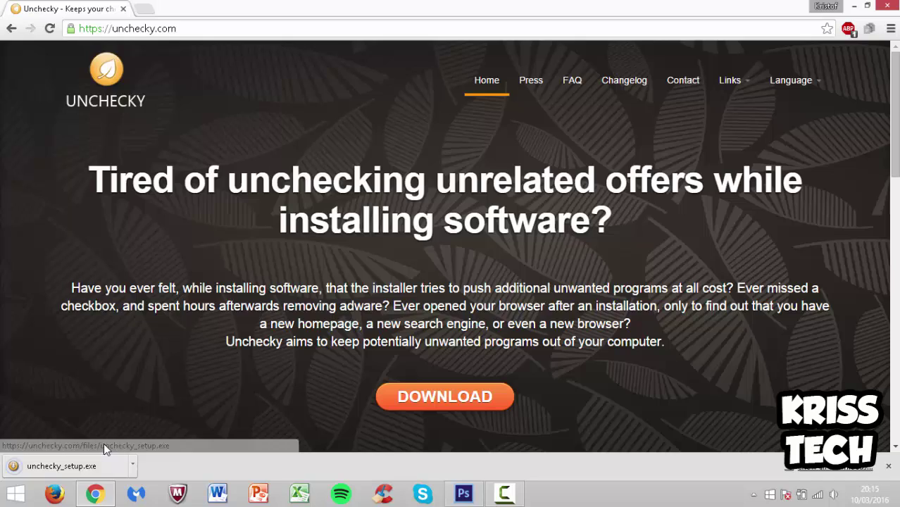
{"action": "left_click", "coordinate": [87, 466]}
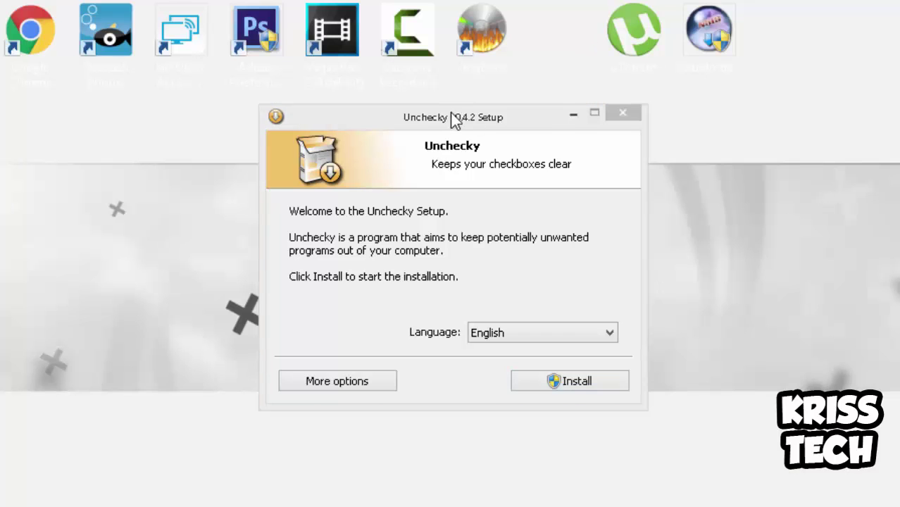
{"action": "left_click_drag", "start_coordinate": [454, 120], "coordinate": [453, 122]}
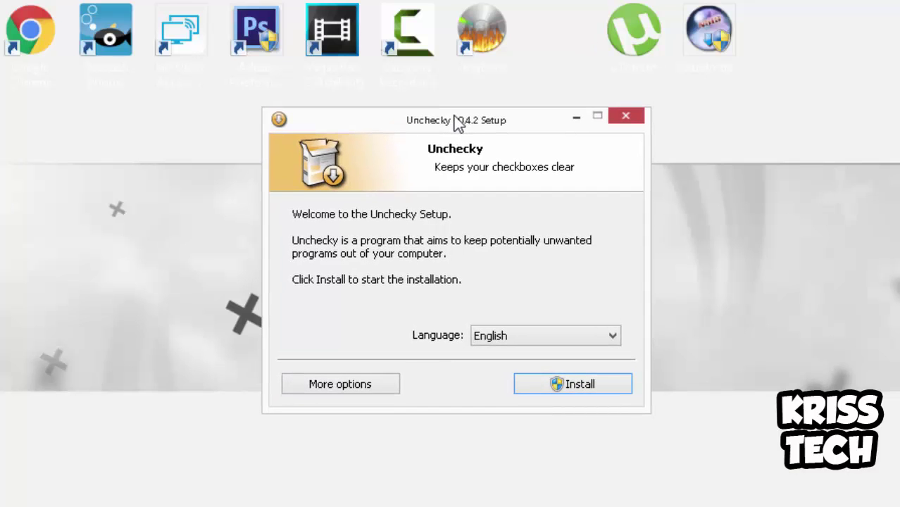
{"action": "left_click", "coordinate": [552, 382]}
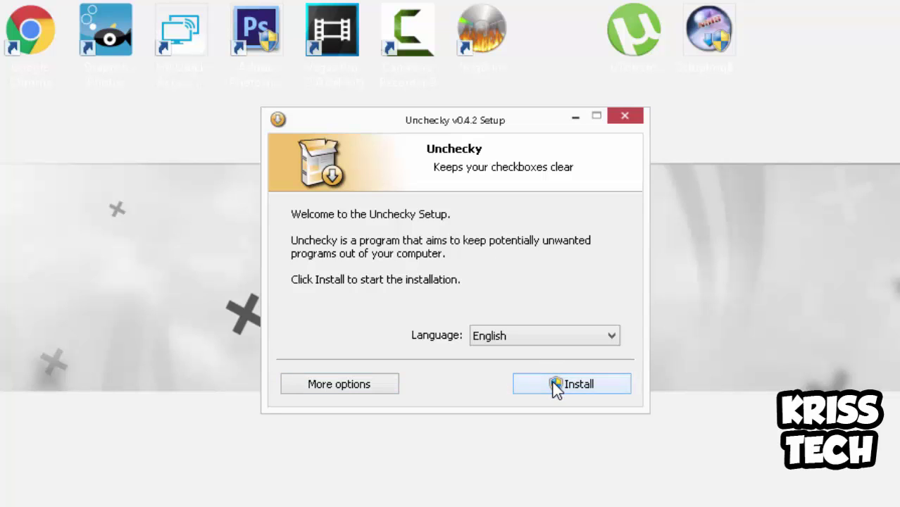
{"action": "left_click", "coordinate": [556, 385]}
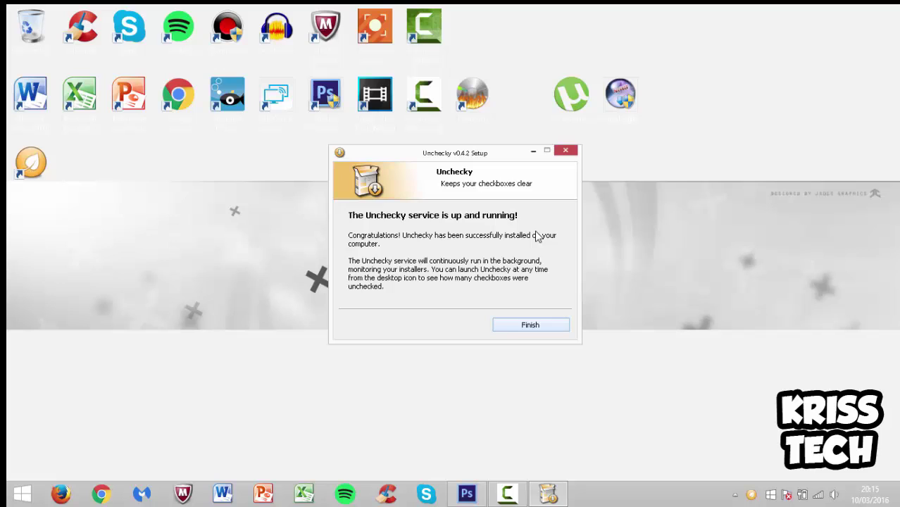
Place the new Unchecky shortcut beside the µTorrent installer on the desktop and check the service status in Unchecky
{"action": "left_click", "coordinate": [514, 326]}
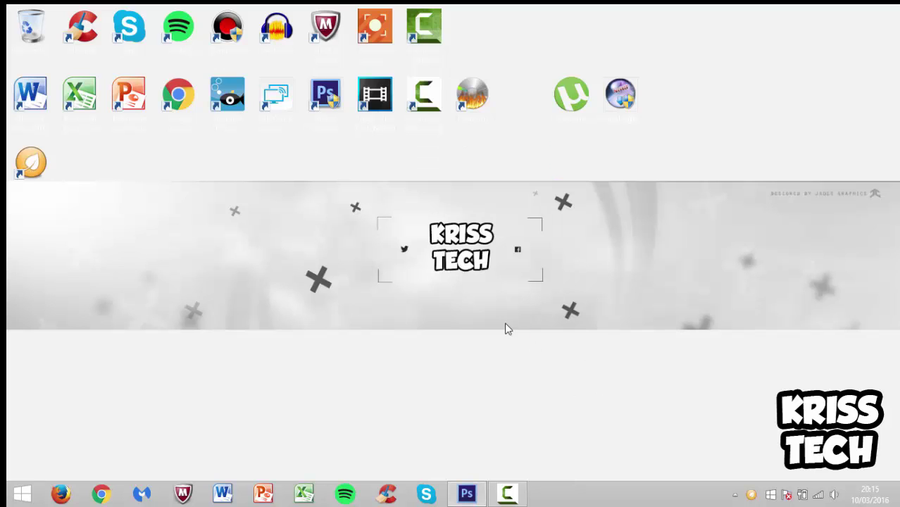
{"action": "left_click_drag", "start_coordinate": [25, 166], "coordinate": [473, 87]}
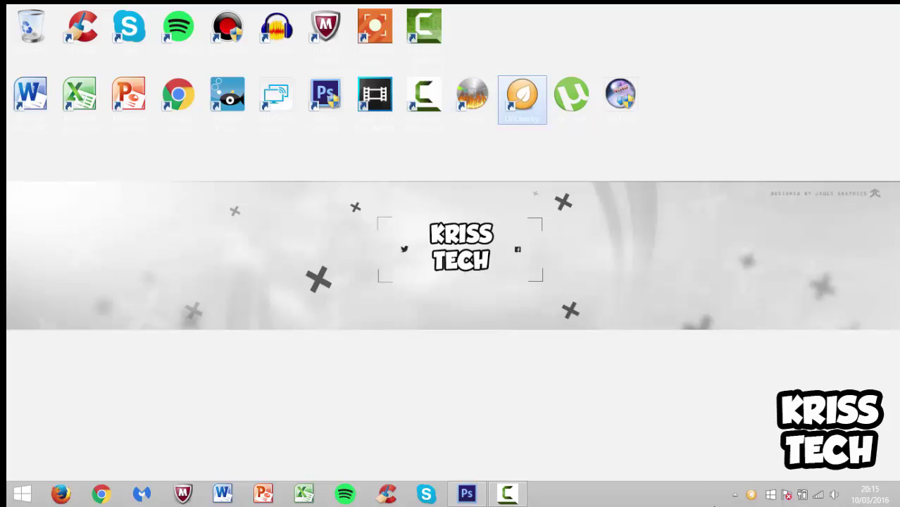
{"action": "left_click", "coordinate": [752, 497]}
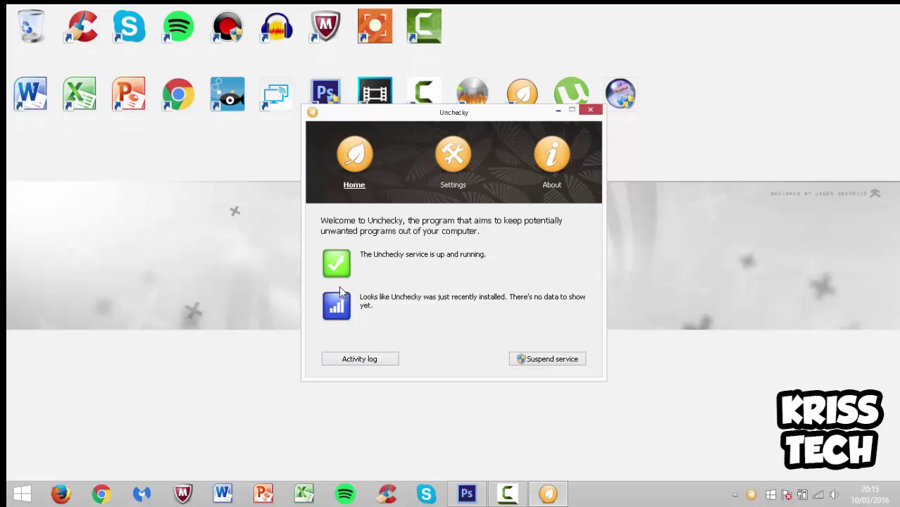
{"action": "left_click", "coordinate": [591, 112]}
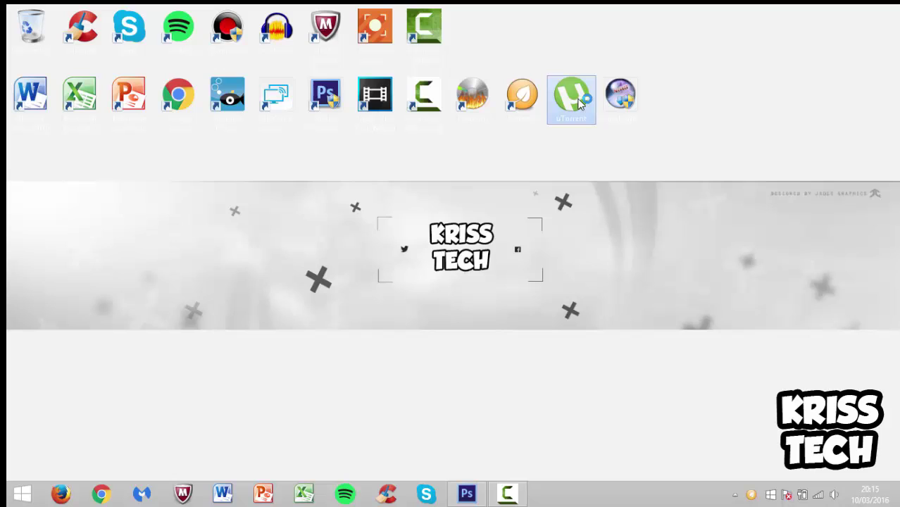
Launch the µTorrent installer and accept its license agreement, continuing to the BitTorrent Bundle offer
{"action": "mouse_move", "coordinate": [580, 103]}
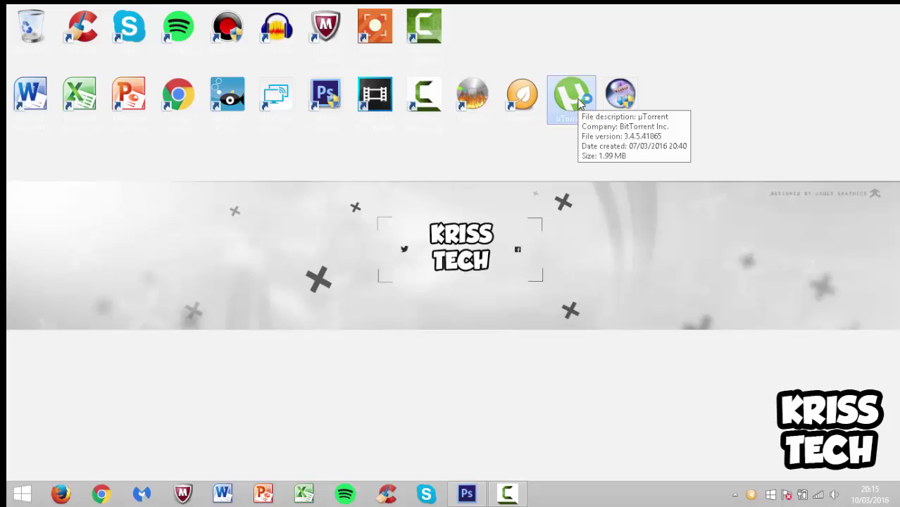
{"action": "double_click", "coordinate": [579, 104]}
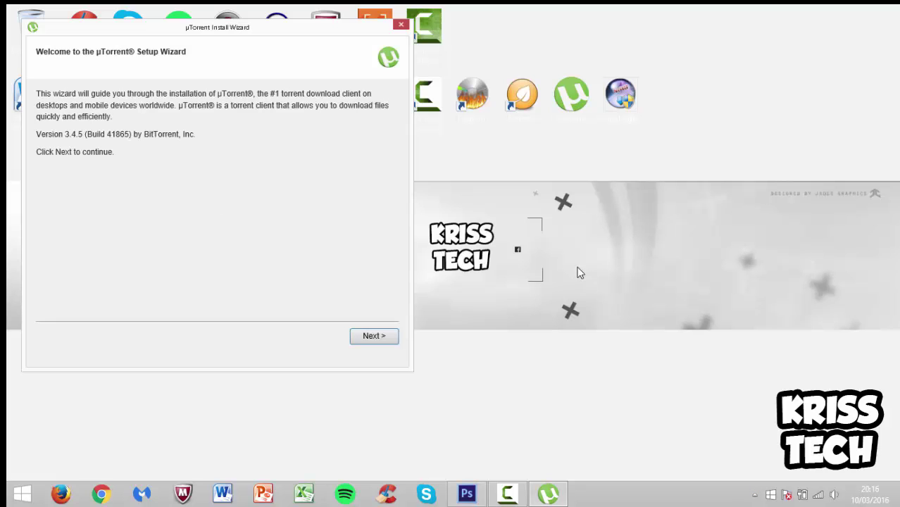
{"action": "left_click_drag", "start_coordinate": [232, 31], "coordinate": [465, 114]}
{"action": "left_click", "coordinate": [600, 420]}
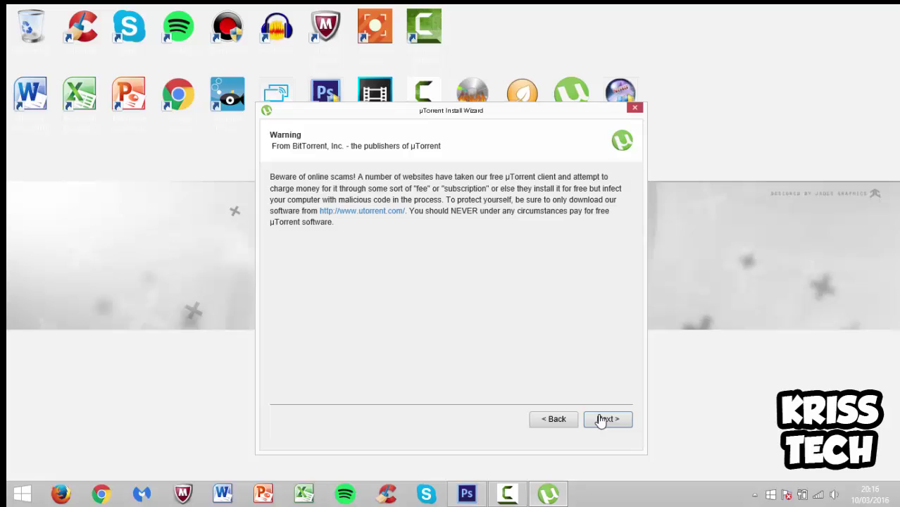
{"action": "left_click", "coordinate": [601, 419]}
{"action": "left_click", "coordinate": [600, 420]}
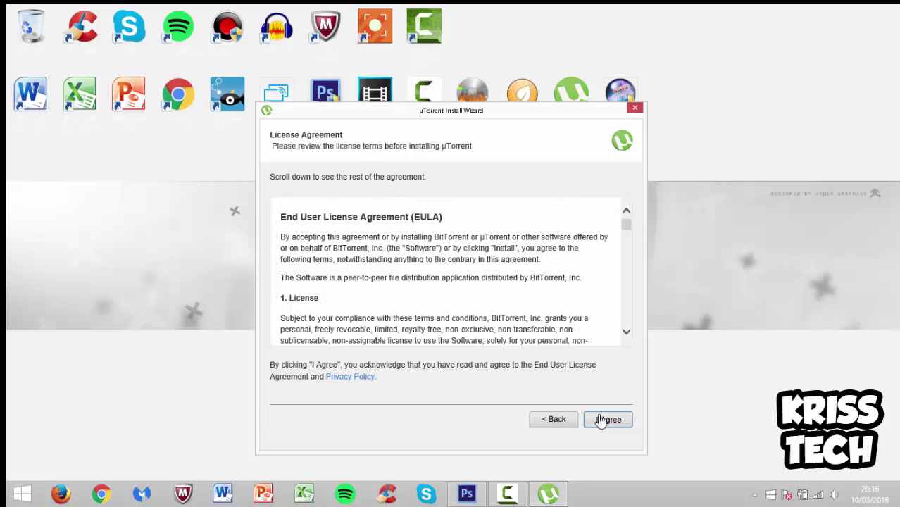
{"action": "left_click", "coordinate": [600, 419]}
{"action": "left_click", "coordinate": [600, 419]}
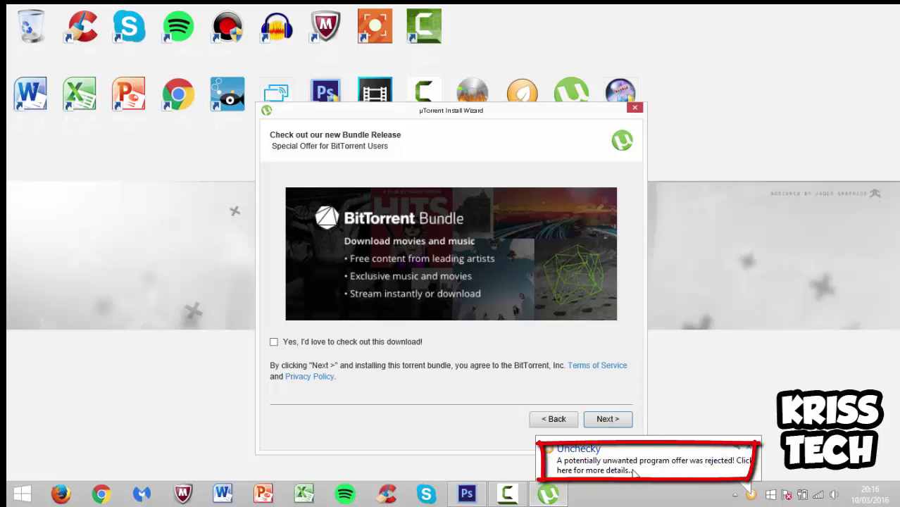
Try to opt in to the BitTorrent Bundle download, decline it in Unchecky's warning, and close the µTorrent installer
{"action": "left_click", "coordinate": [385, 345]}
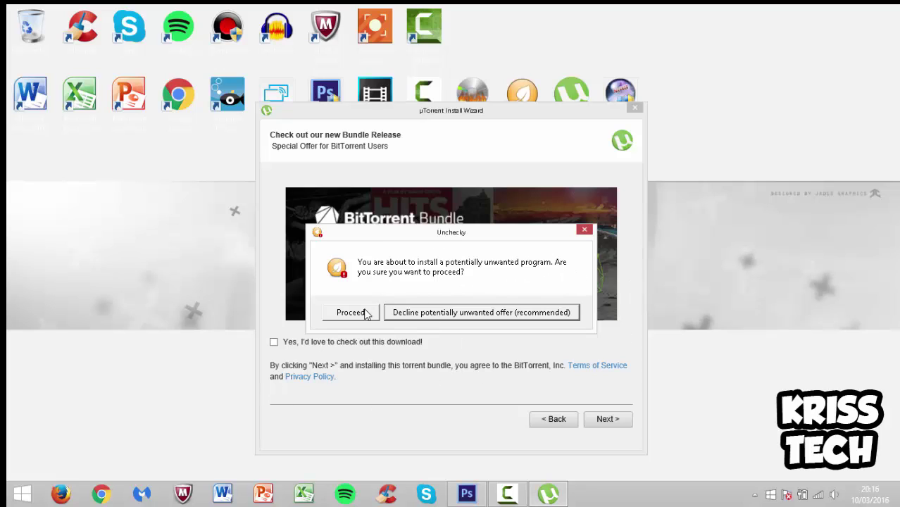
{"action": "left_click", "coordinate": [496, 312]}
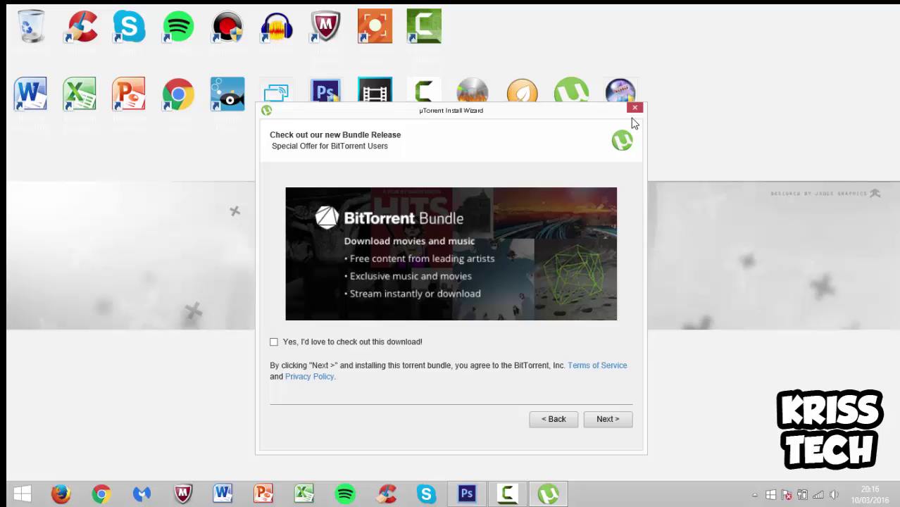
{"action": "left_click", "coordinate": [634, 108]}
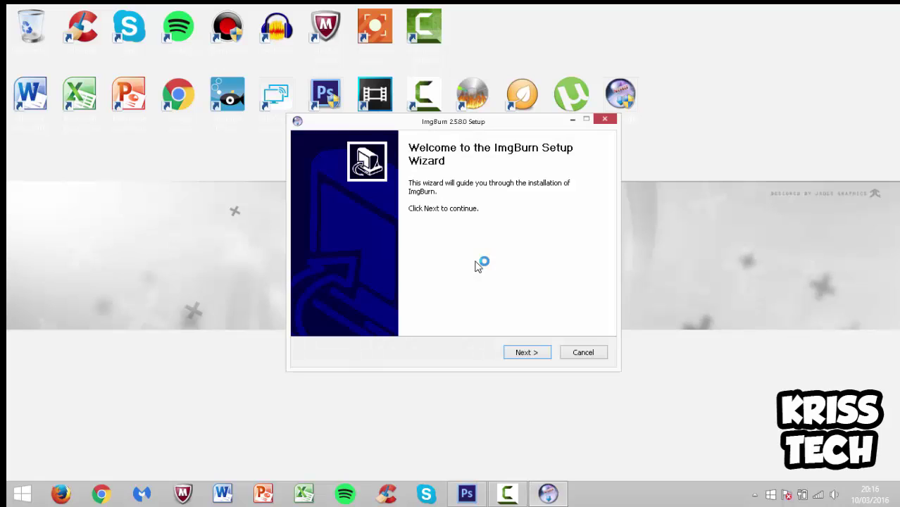
Run the ImgBurn setup, highlight the ImgBurn and OpenCandy EULA entries, and accept the license terms
{"action": "left_click", "coordinate": [540, 352]}
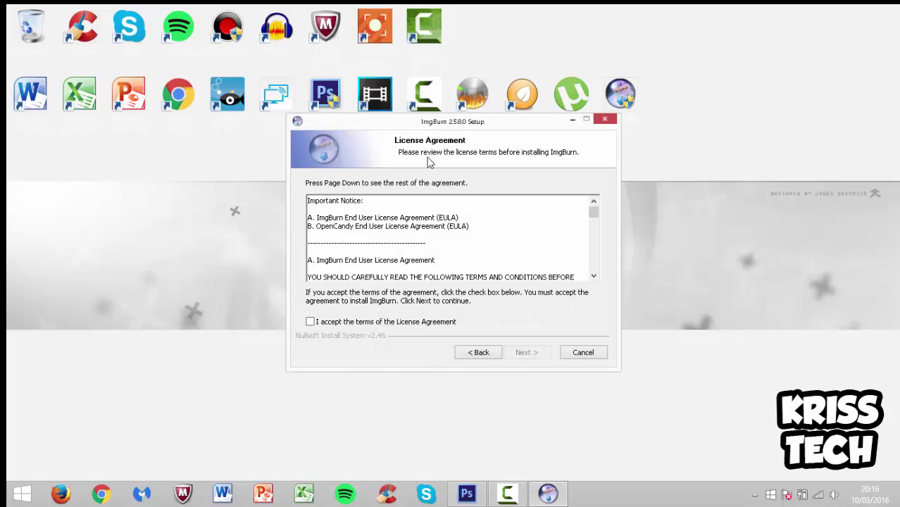
{"action": "left_click_drag", "start_coordinate": [448, 211], "coordinate": [382, 235]}
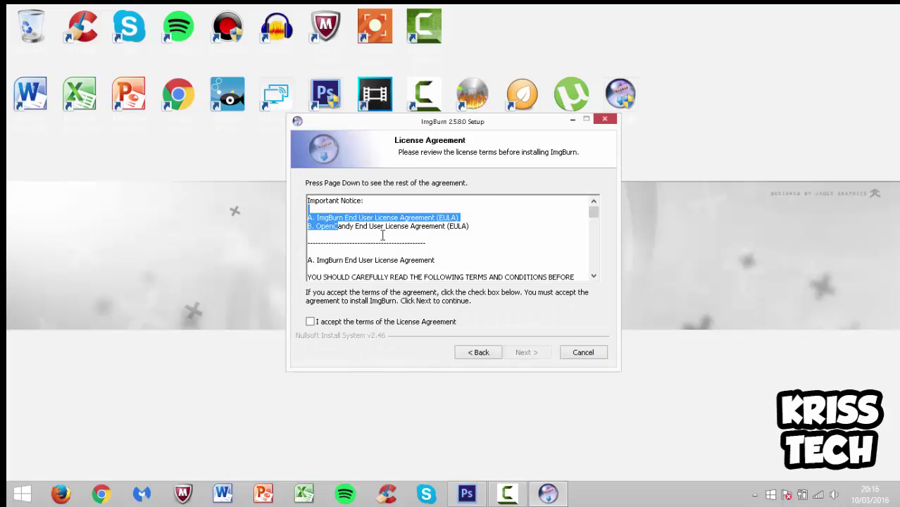
{"action": "left_click", "coordinate": [309, 321]}
{"action": "left_click", "coordinate": [513, 351]}
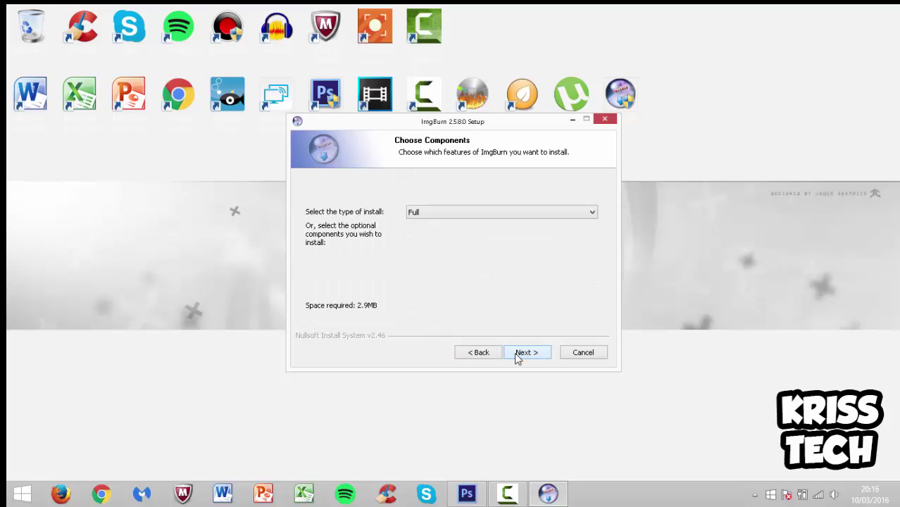
Return from the install location page to the ImgBurn component selection and set the install type to Custom
{"action": "left_click", "coordinate": [514, 352]}
{"action": "left_click", "coordinate": [473, 352]}
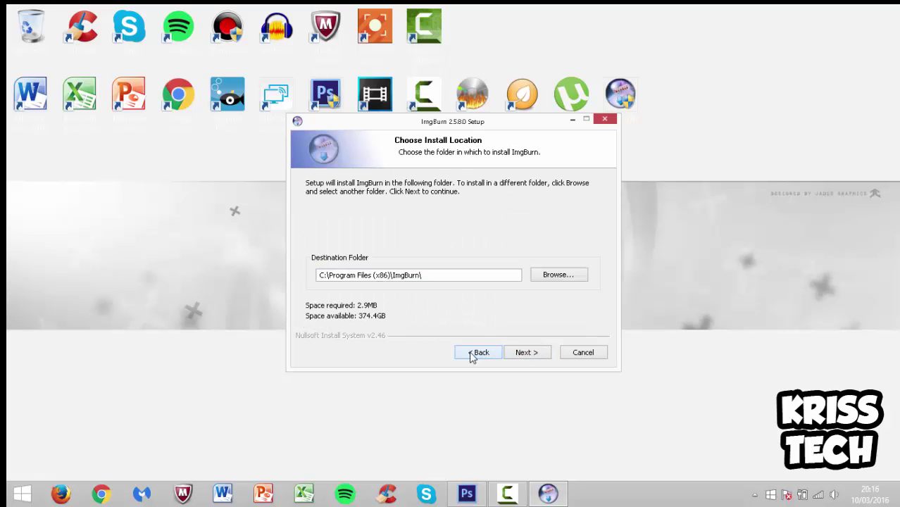
{"action": "left_click", "coordinate": [428, 211]}
{"action": "left_click", "coordinate": [420, 233]}
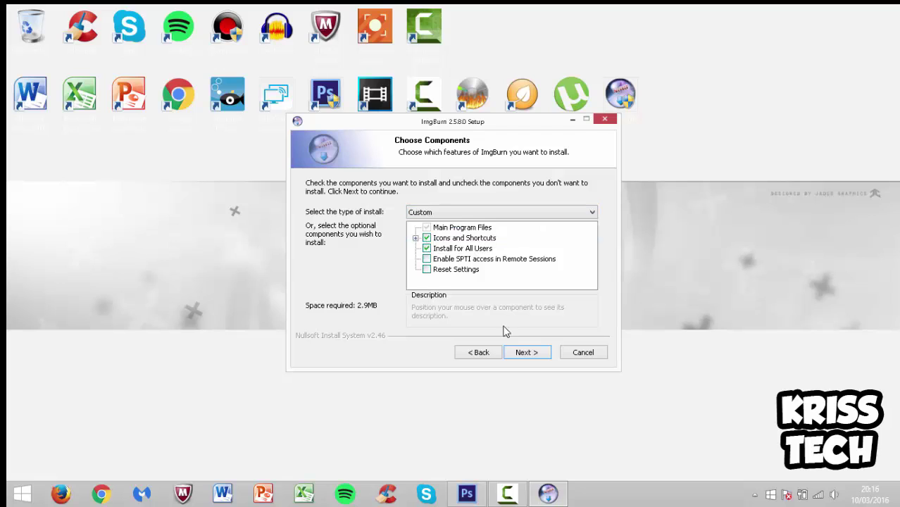
Install ImgBurn into C:\Program Files (x86)\ImgBurn\ with the preselected components, then close the setup and the browser window it opens
{"action": "left_click", "coordinate": [519, 351]}
{"action": "left_click", "coordinate": [518, 353]}
{"action": "left_click", "coordinate": [519, 352]}
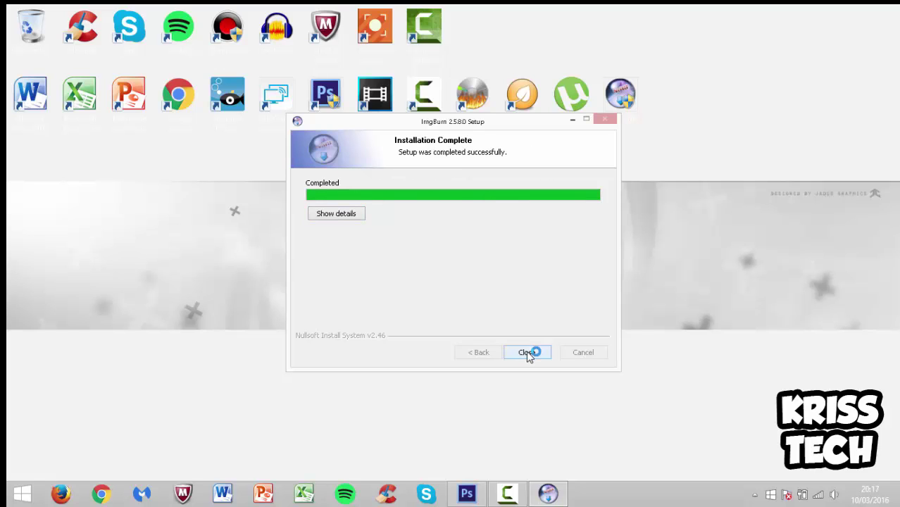
{"action": "left_click", "coordinate": [530, 353]}
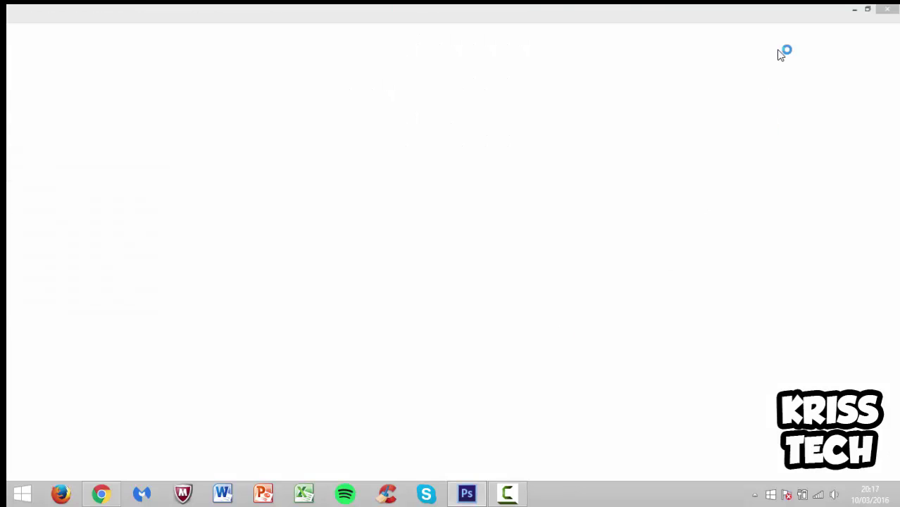
{"action": "left_click", "coordinate": [884, 10]}
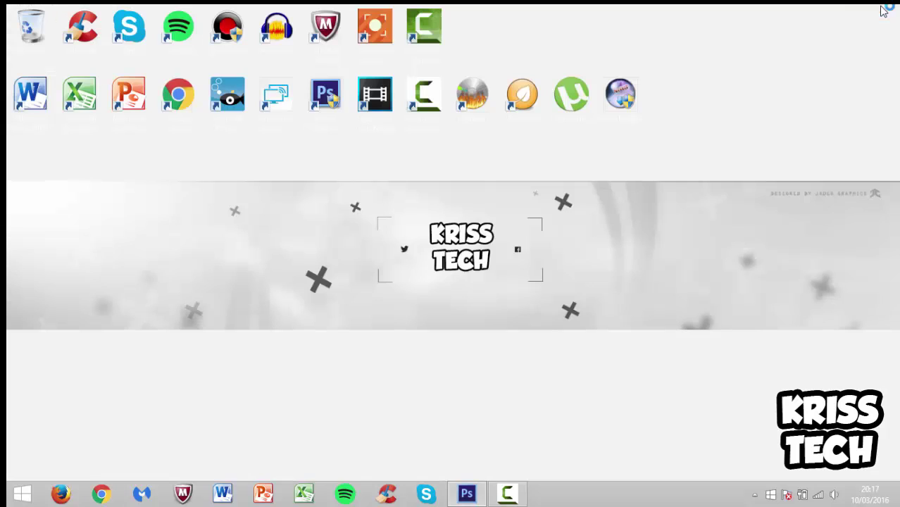
Open Unchecky and review its statistics and the activity log of declined offers and displayed warnings
{"action": "left_click", "coordinate": [753, 495]}
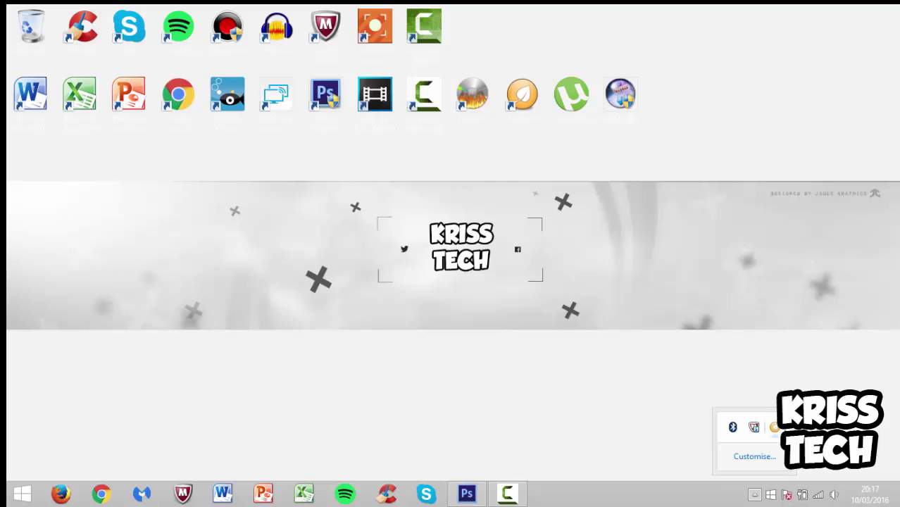
{"action": "left_click", "coordinate": [775, 427]}
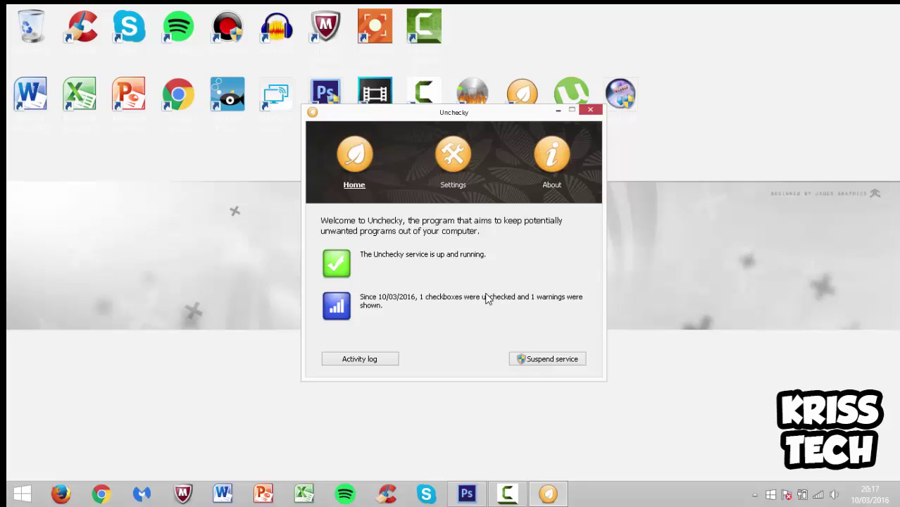
{"action": "left_click", "coordinate": [371, 360]}
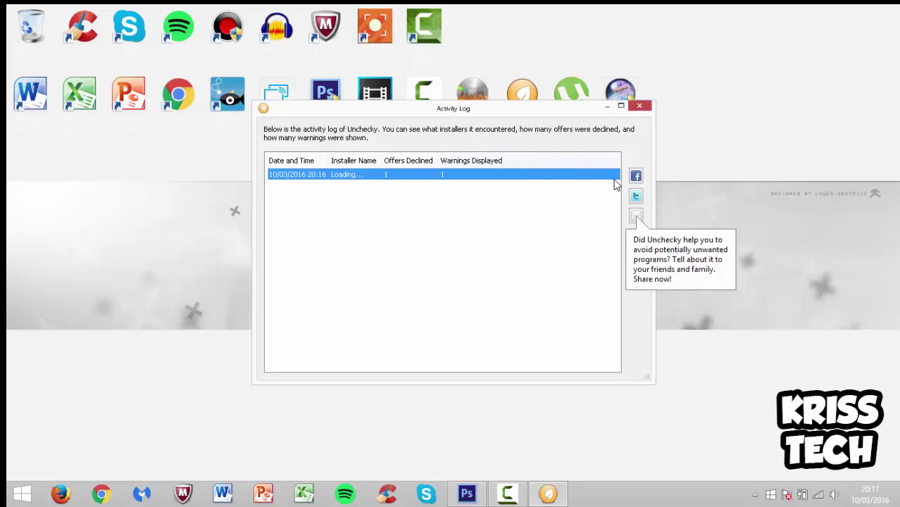
{"action": "right_click", "coordinate": [396, 174]}
{"action": "left_click", "coordinate": [306, 197]}
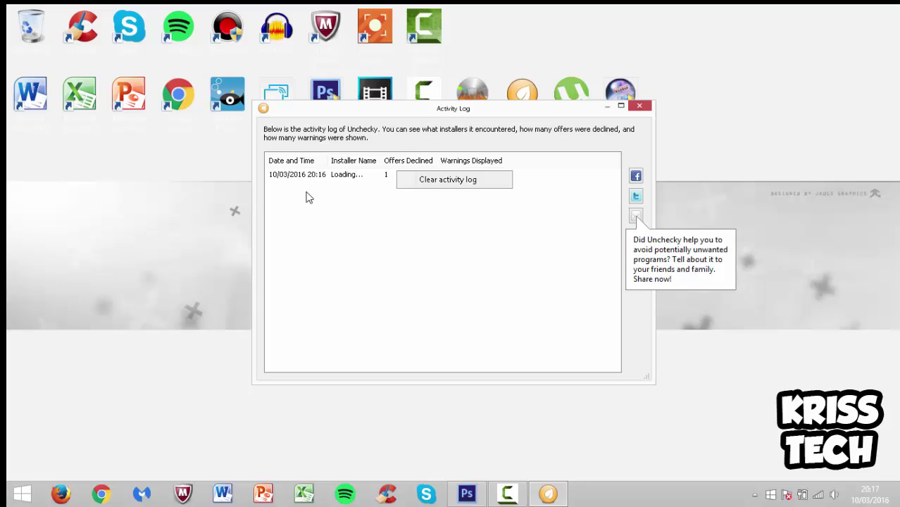
{"action": "left_click", "coordinate": [638, 106]}
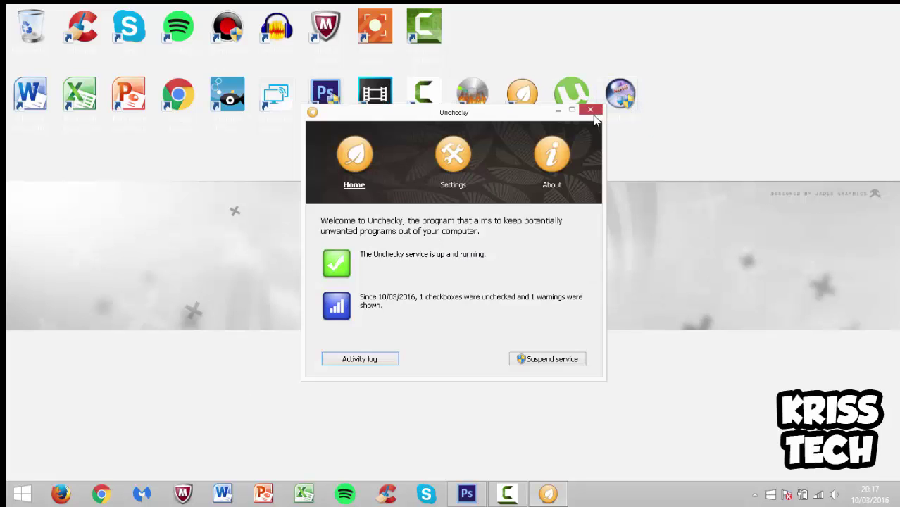
Look through Unchecky's Settings and About pages and close the program
{"action": "left_click", "coordinate": [450, 164]}
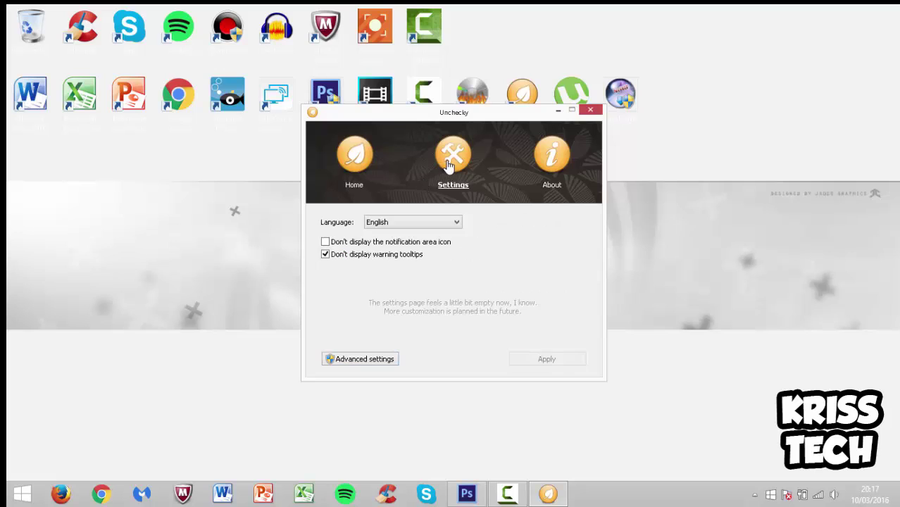
{"action": "left_click", "coordinate": [554, 149]}
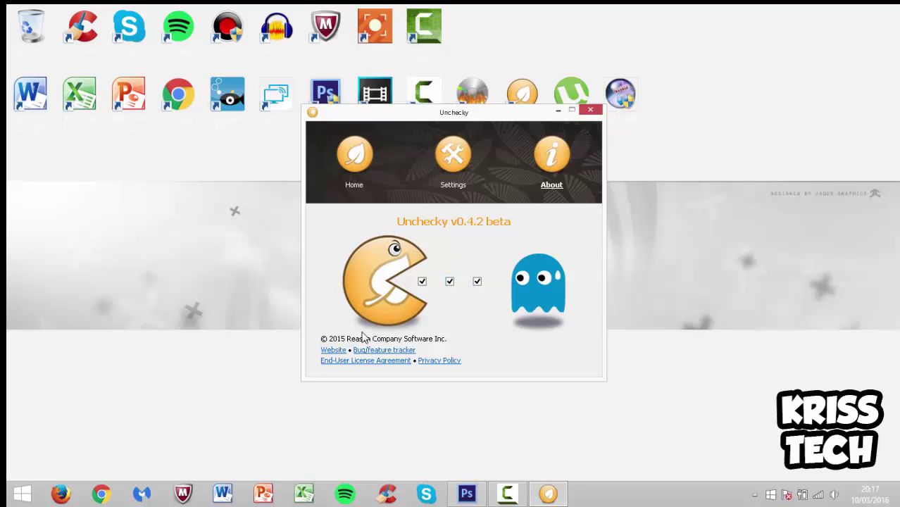
{"action": "left_click", "coordinate": [590, 110]}
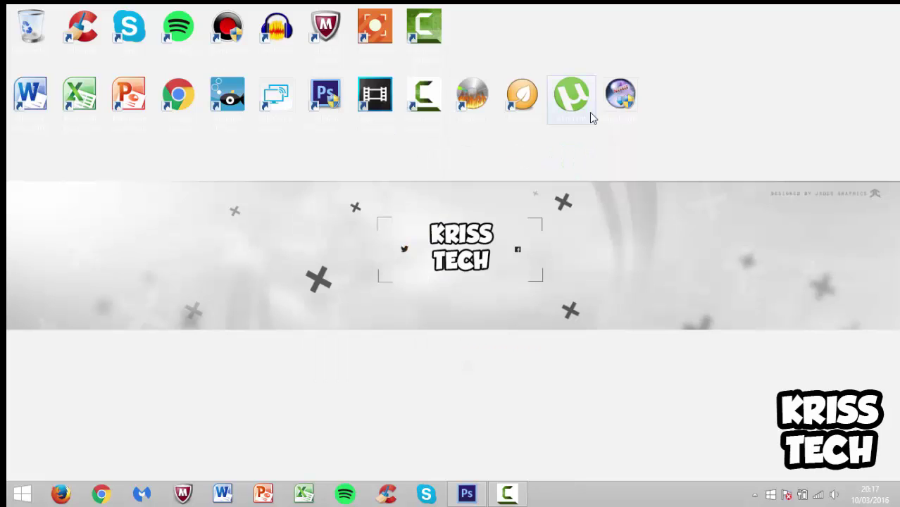